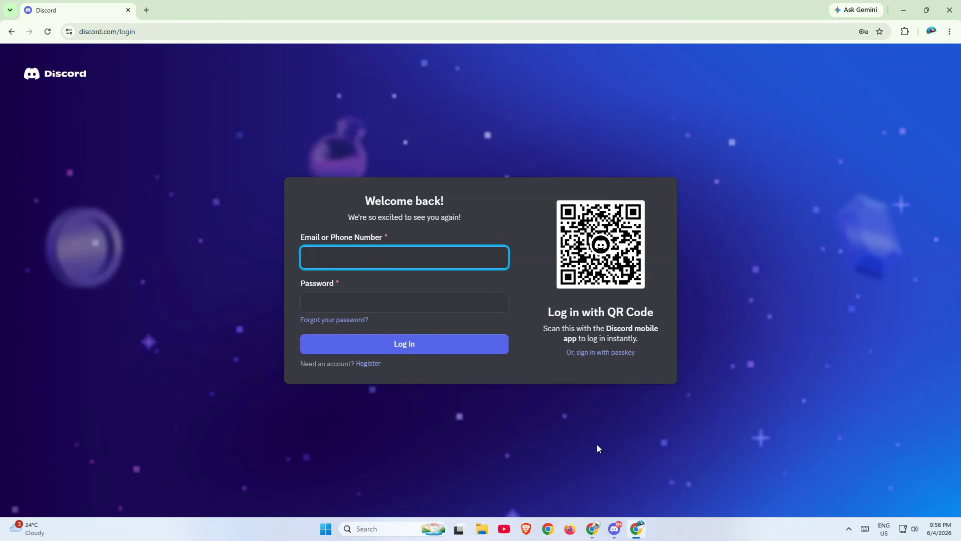
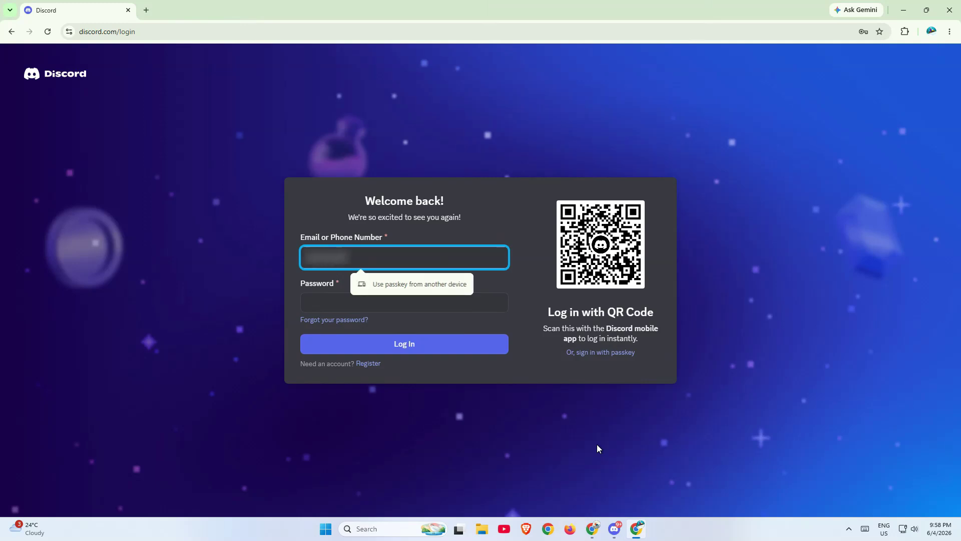
- Log into Discord with the account e-mail and password, decline Chrome's save-password offer, and open User Settings
key("Tab")
type("••••••••••")
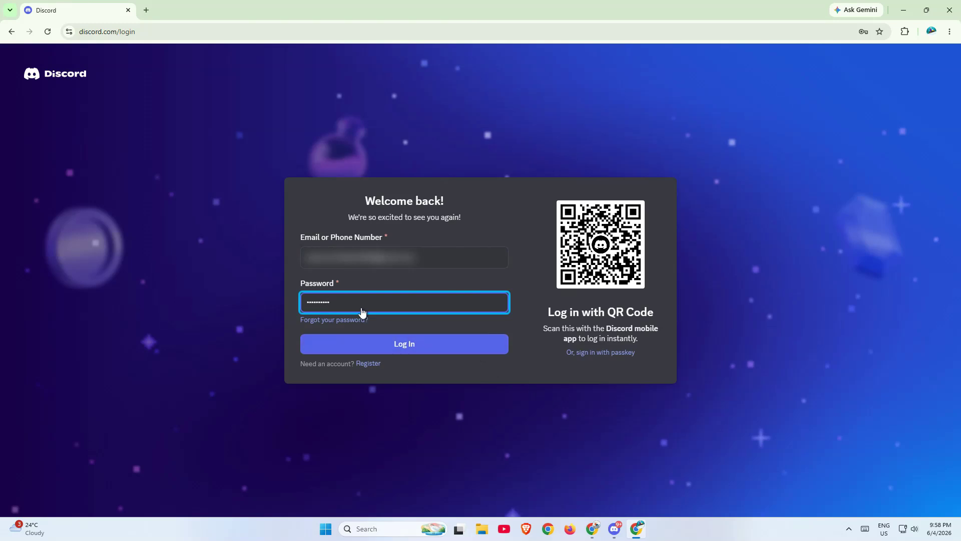
left_click(432, 351)
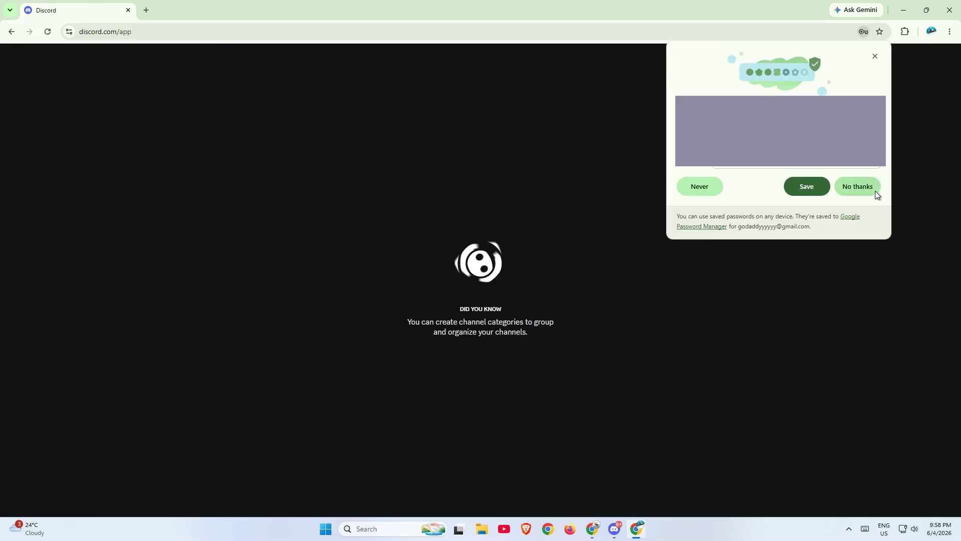
left_click(875, 191)
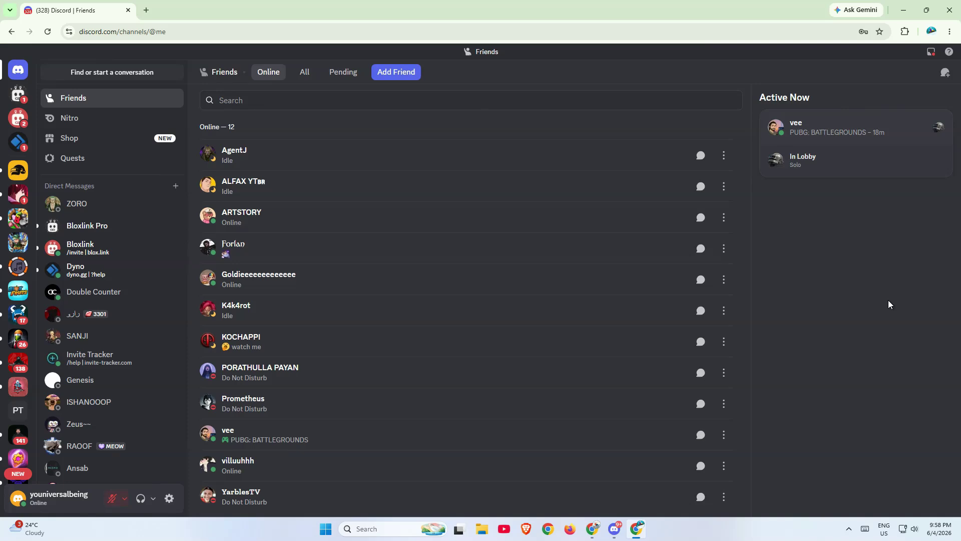
left_click(169, 498)
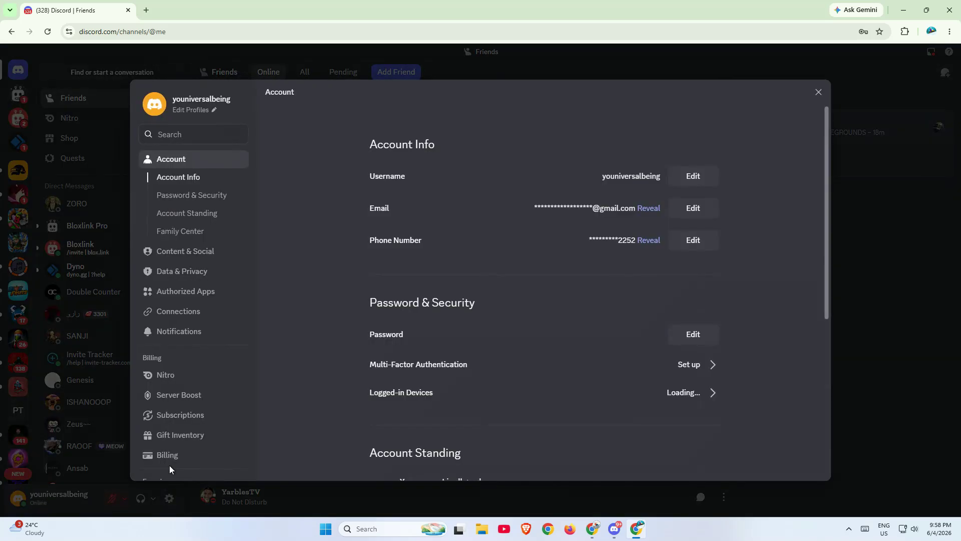
left_click(201, 313)
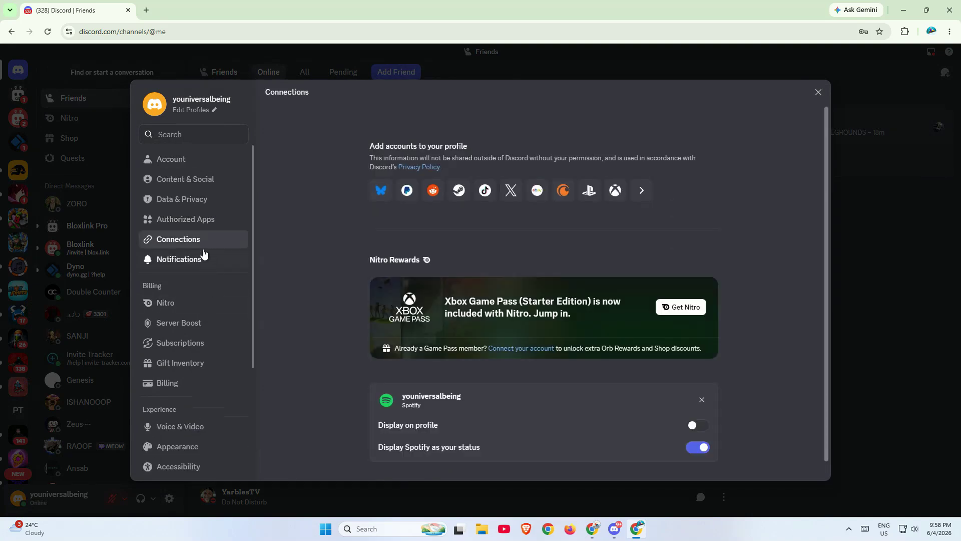
left_click(202, 166)
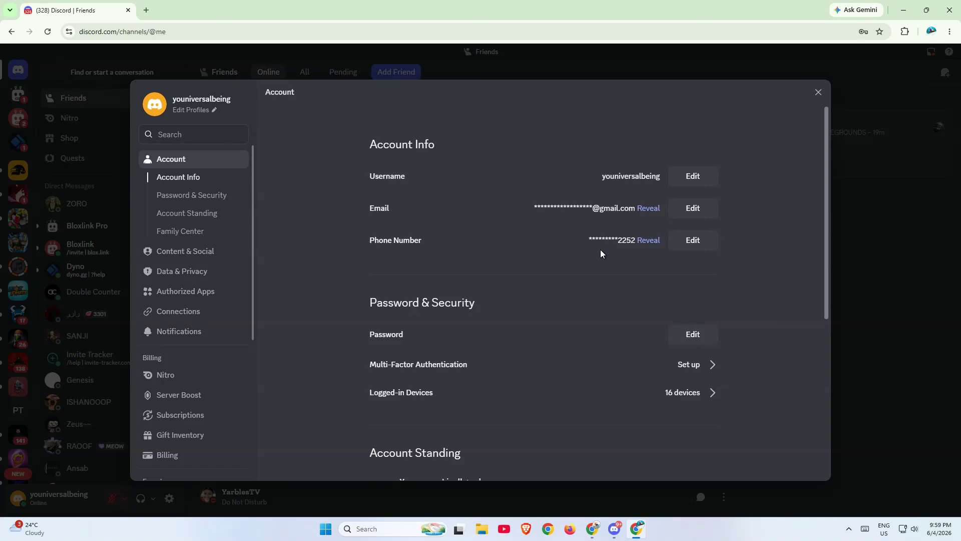
key("Escape")
key("F5")
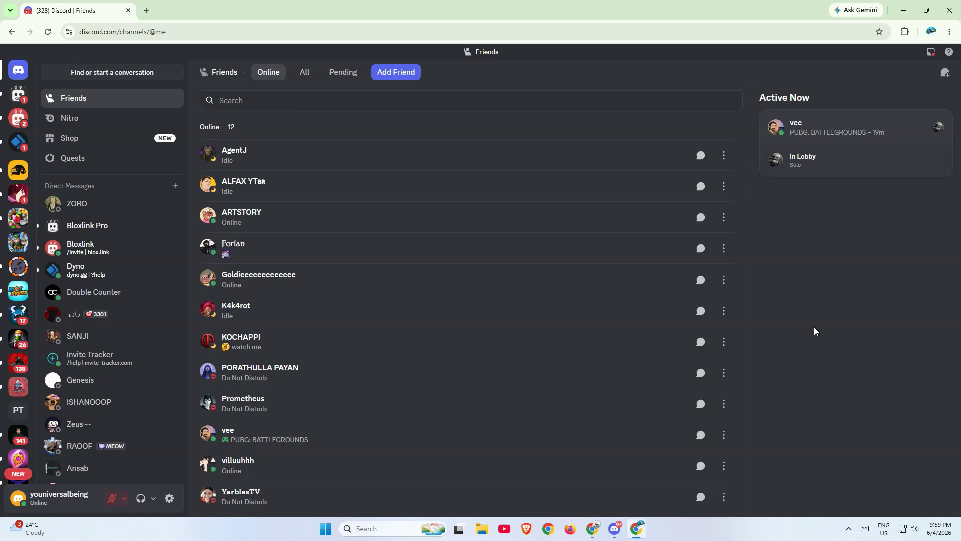
- From the desktop, open the roaming AppData\discord folder through the Run box
key("super+d")
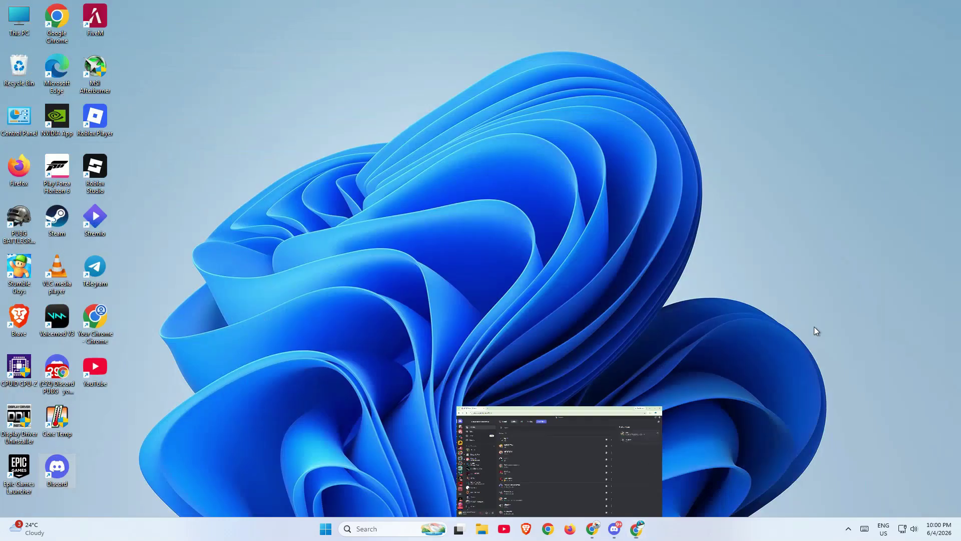
key("super+r")
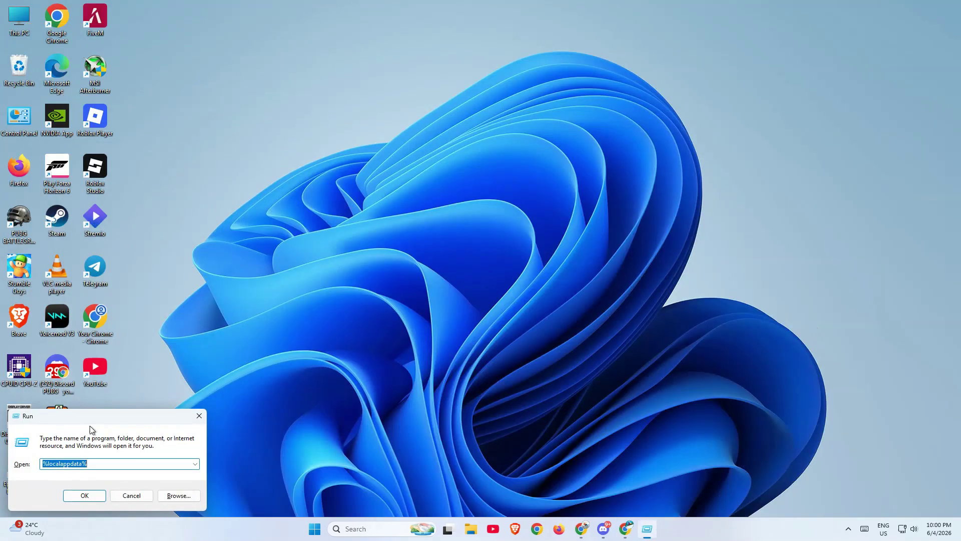
left_click_drag(122, 412, 518, 146)
key("Down")
left_click(481, 195)
type("\\")
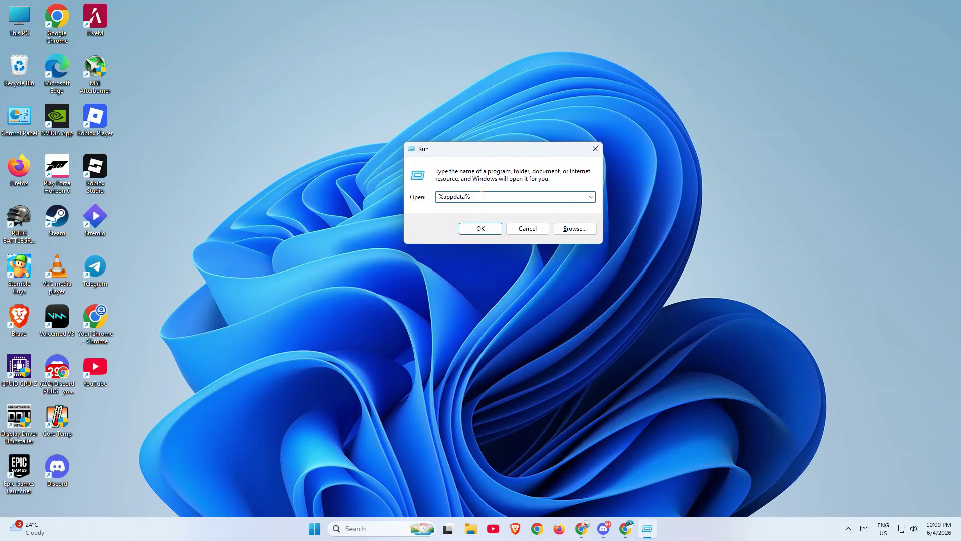
type("discord")
key("Return")
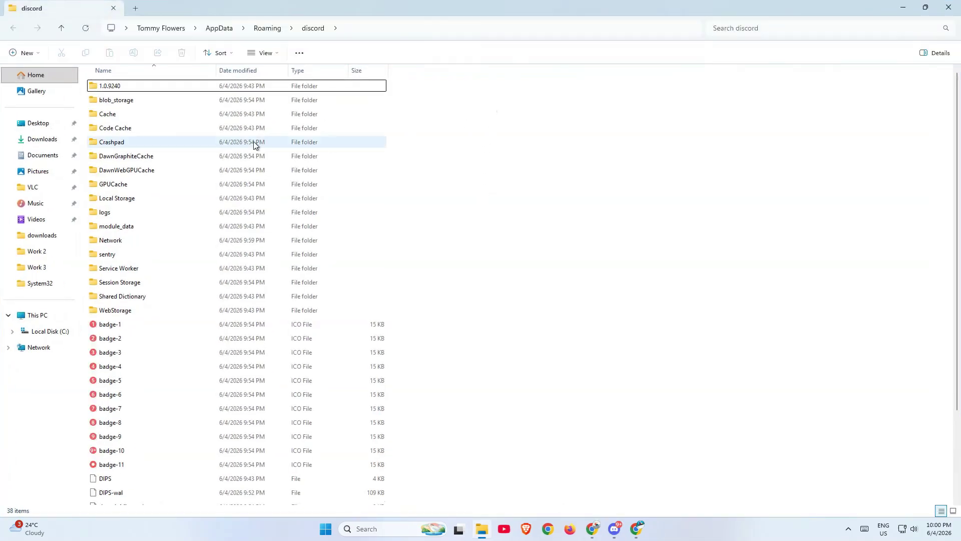
- Select only the Cache and Local Storage folders and delete them
left_click(146, 129)
left_click(139, 114, "ctrl")
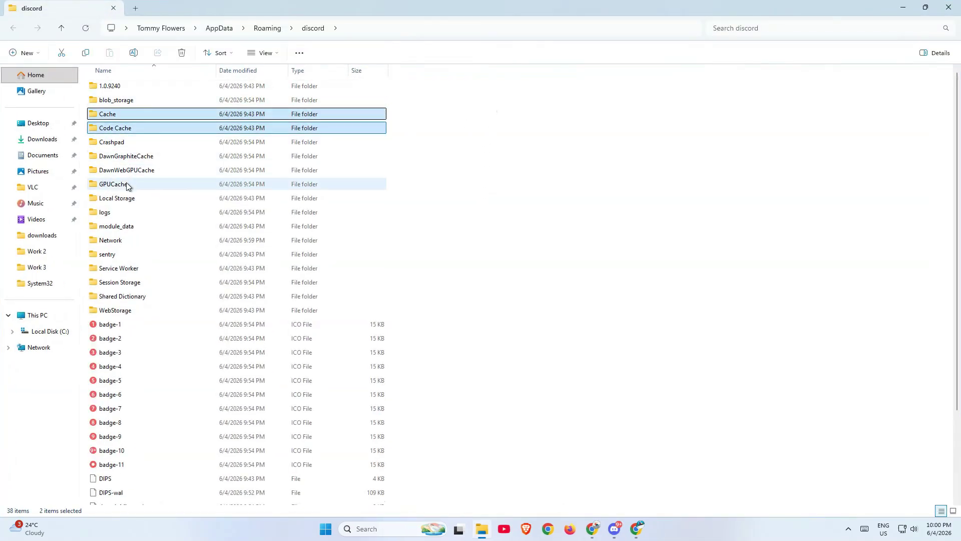
left_click(126, 185, "ctrl")
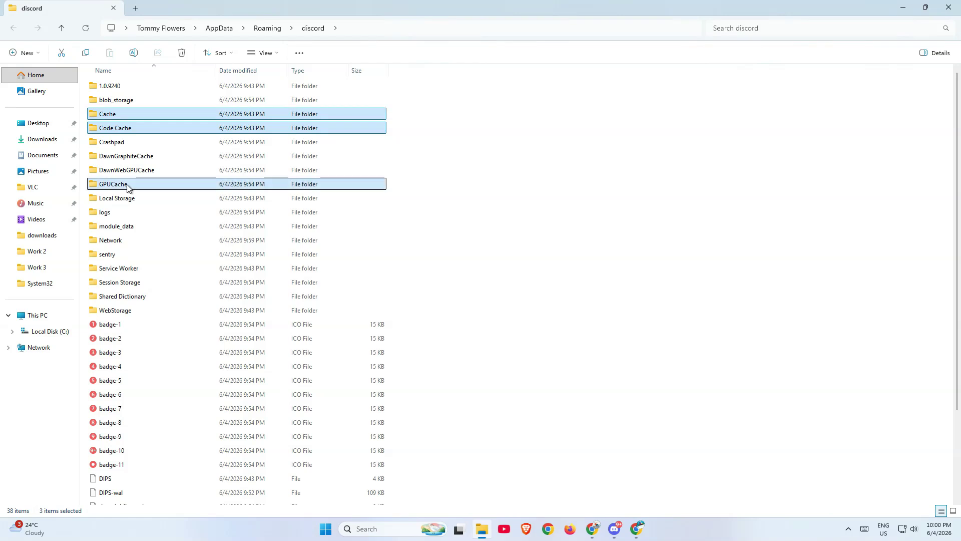
left_click(128, 185, "ctrl")
left_click(137, 130, "ctrl")
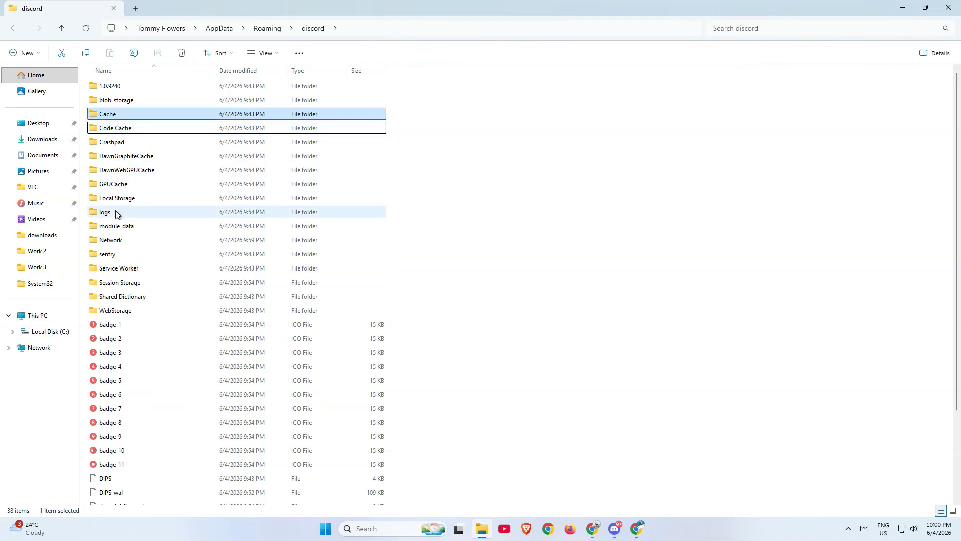
left_click(131, 199, "ctrl")
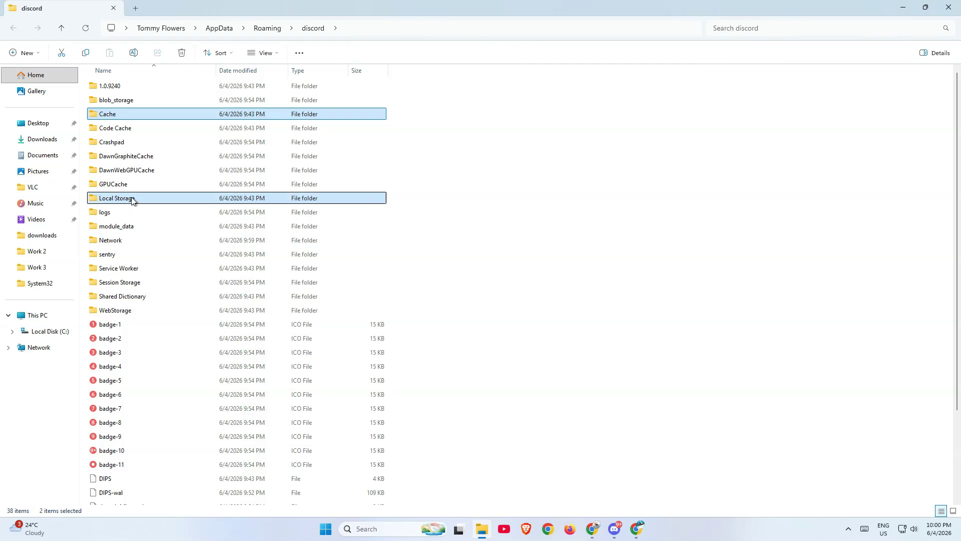
right_click(176, 118)
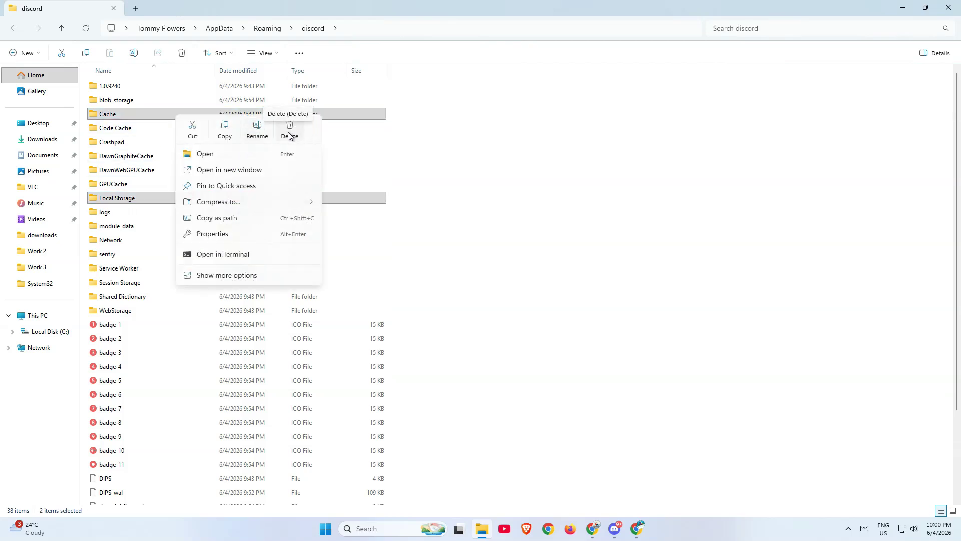
left_click(289, 132)
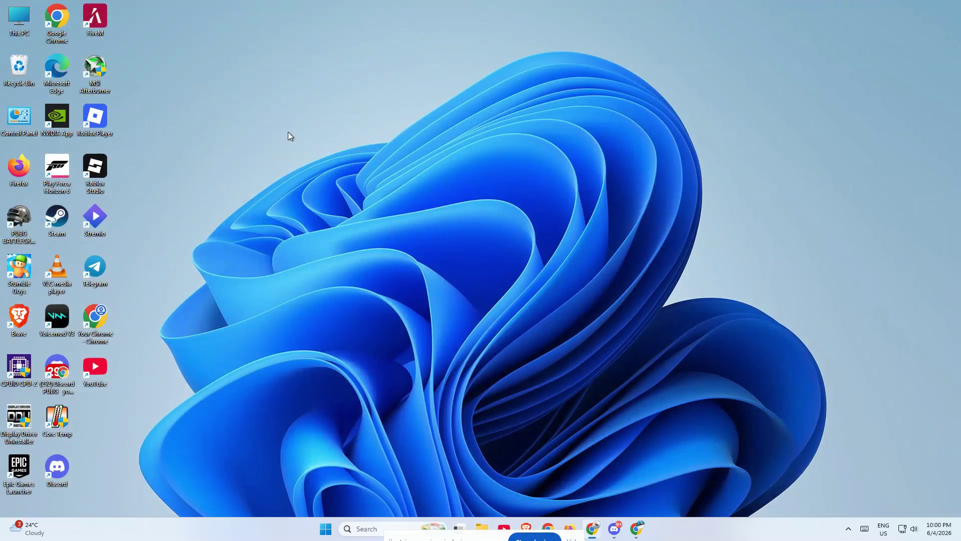
- Close the running Discord window from the taskbar and relaunch Discord from its desktop shortcut
right_click(614, 529)
left_click(563, 502)
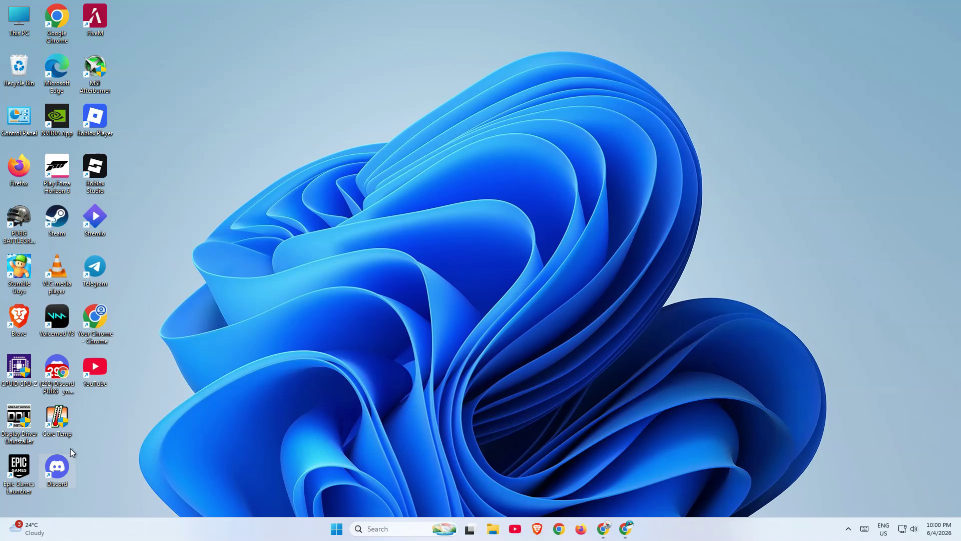
double_click(56, 466)
- Bring up the Discord window from the hidden tray icons, showing the Friends page with 12 online
left_click(850, 528)
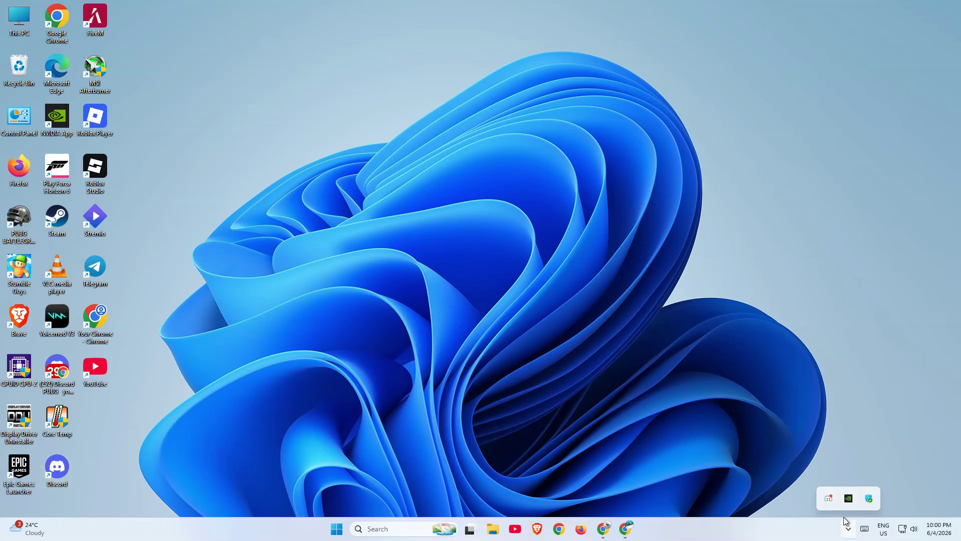
left_click(912, 357)
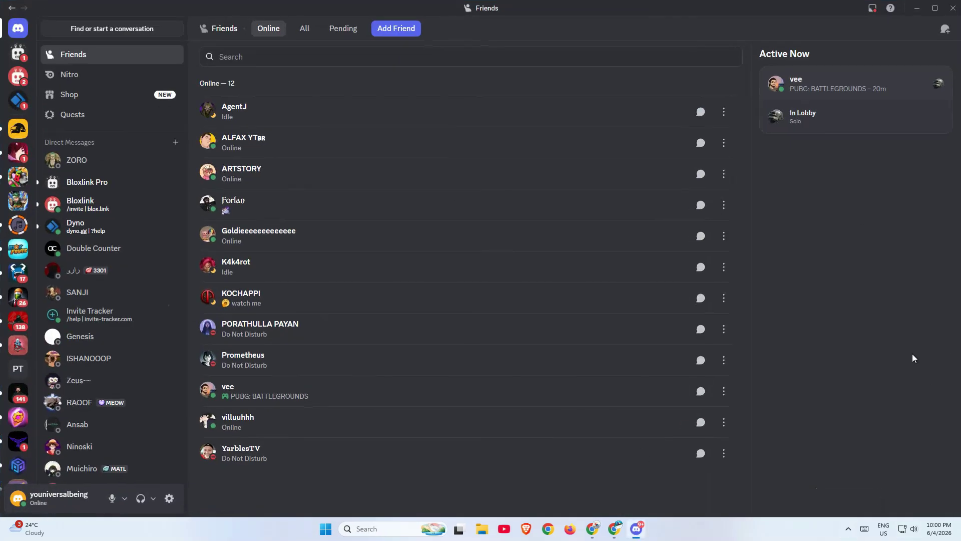